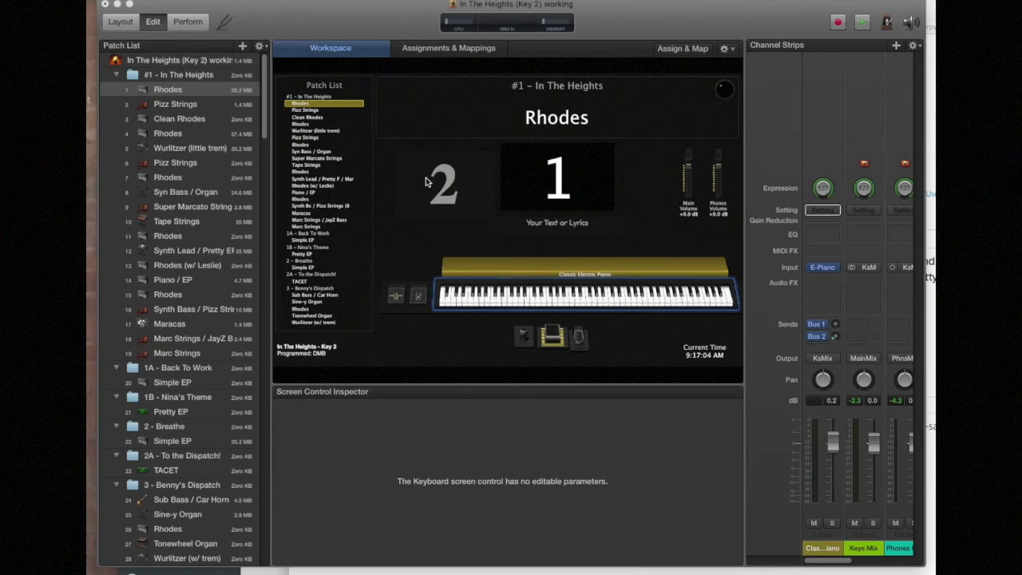
Step: Enter Layout mode and select the large 127 patch number display
{"action": "left_click", "coordinate": [121, 23]}
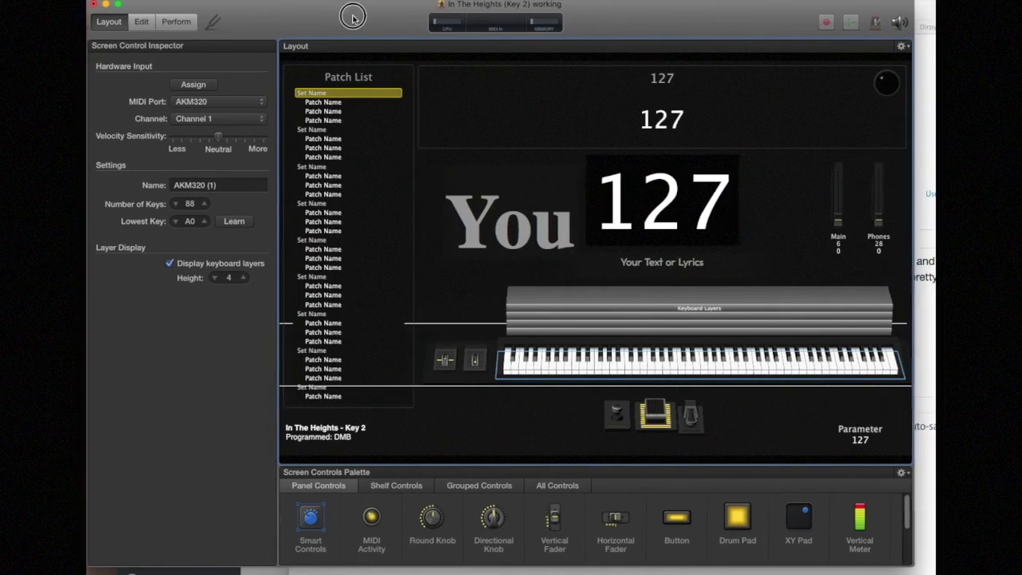
{"action": "mouse_move", "coordinate": [357, 9]}
{"action": "left_mouse_down"}
{"action": "mouse_move", "coordinate": [320, 9]}
{"action": "mouse_move", "coordinate": [358, 16]}
{"action": "left_mouse_up"}
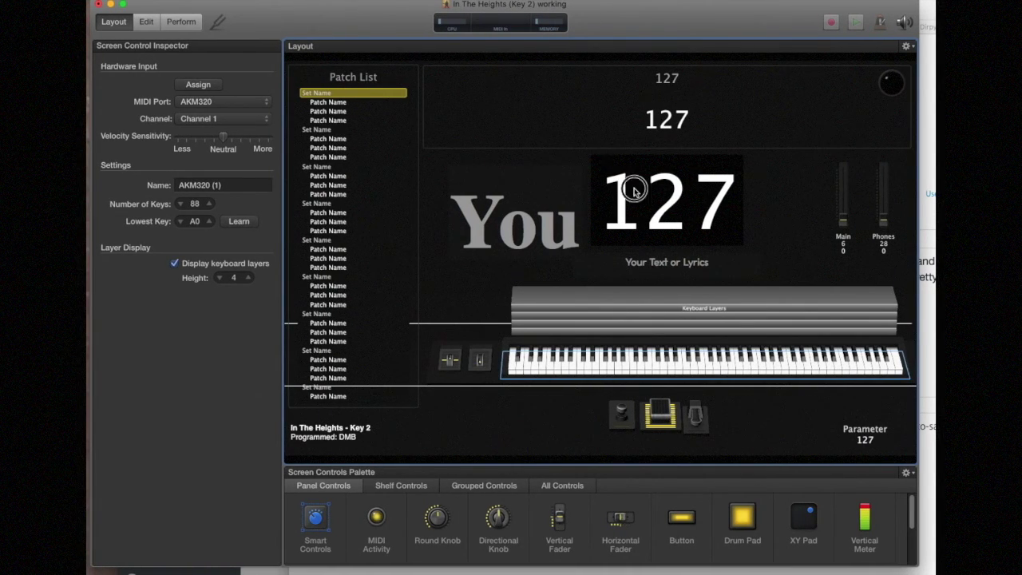
{"action": "left_click", "coordinate": [635, 190]}
{"action": "scroll", "coordinate": [754, 527], "scroll_direction": "down", "scroll_amount": 3}
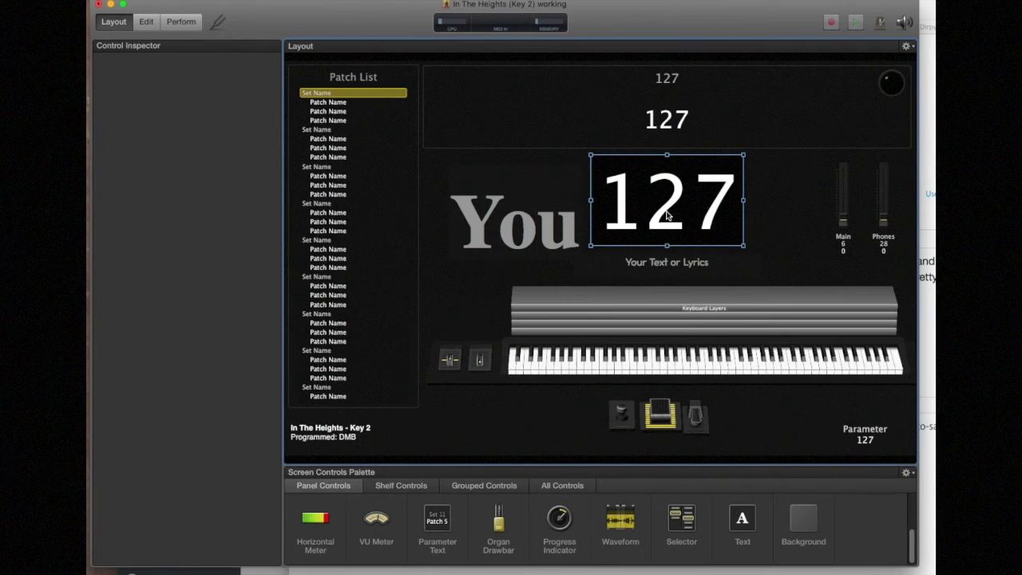
Step: Return to Edit mode showing Assignments & Mappings and the concert's settings
{"action": "left_click", "coordinate": [147, 21]}
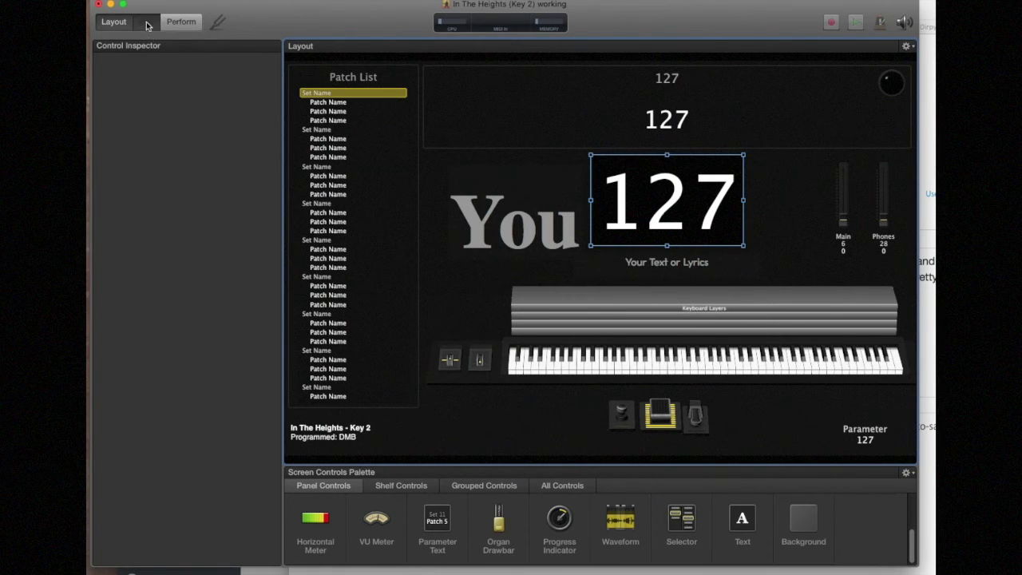
{"action": "left_click", "coordinate": [406, 50]}
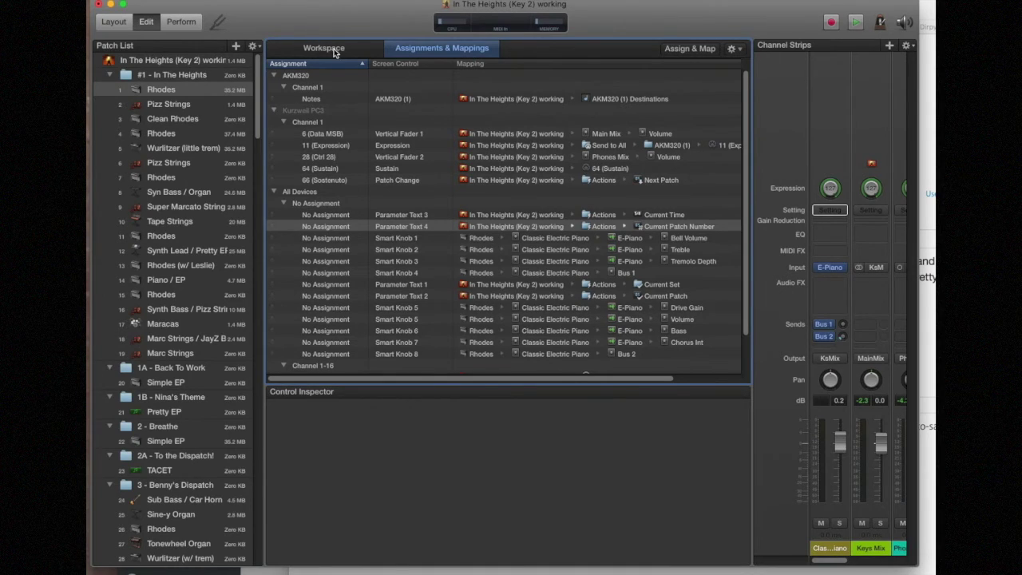
{"action": "left_click", "coordinate": [146, 61]}
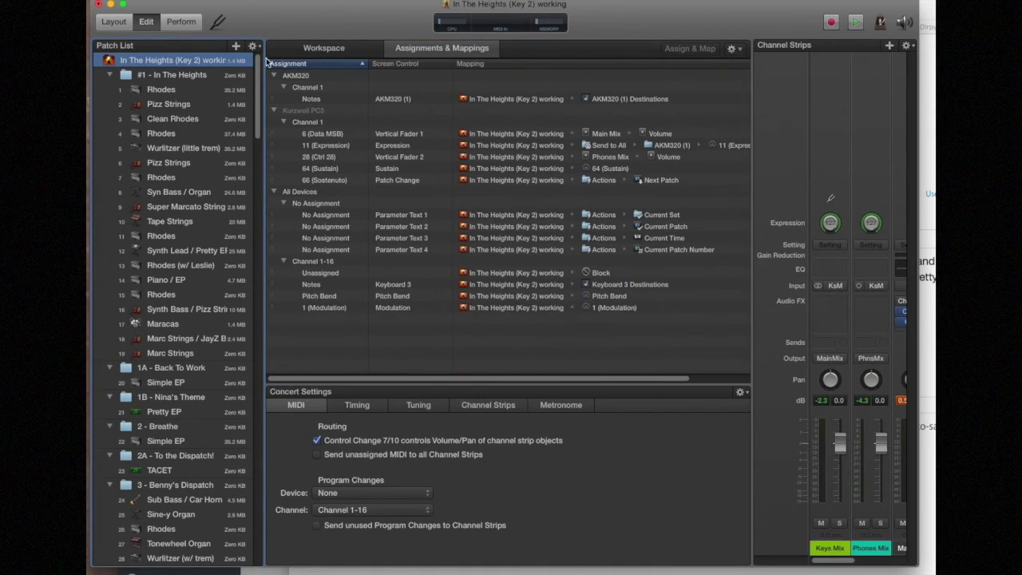
{"action": "left_click", "coordinate": [113, 22]}
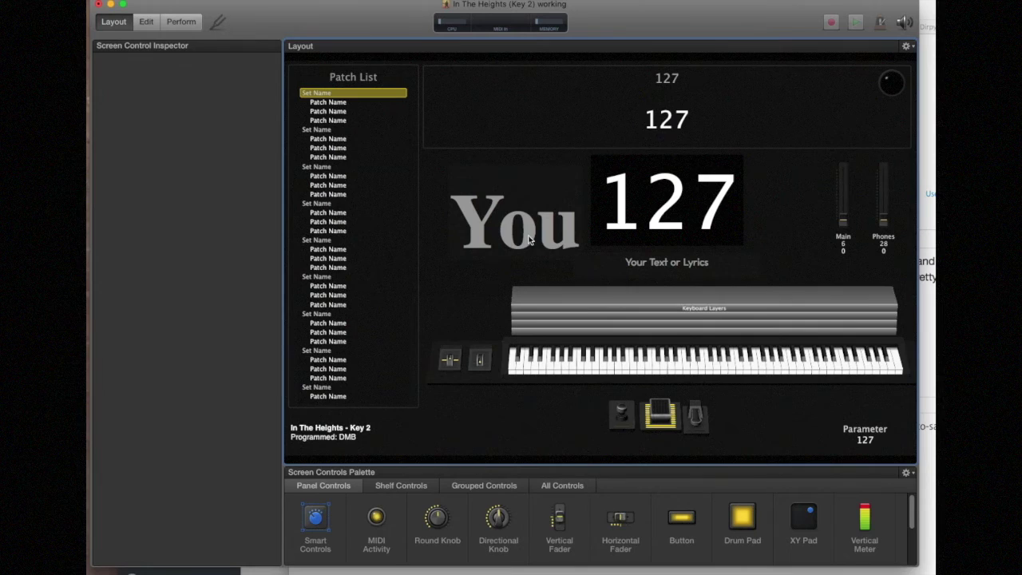
{"action": "left_click", "coordinate": [542, 192]}
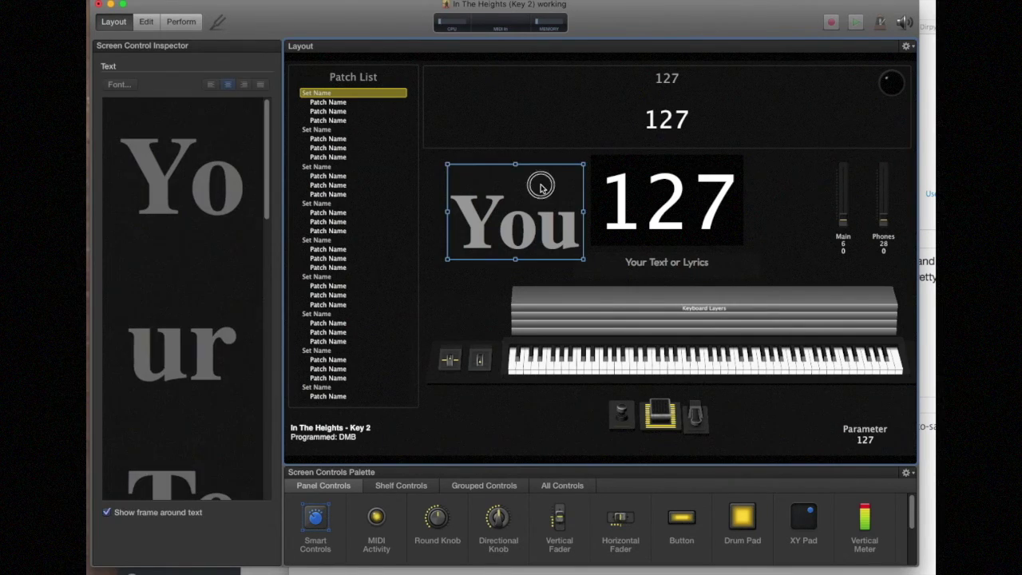
{"action": "scroll", "coordinate": [687, 539], "scroll_direction": "down", "scroll_amount": 3}
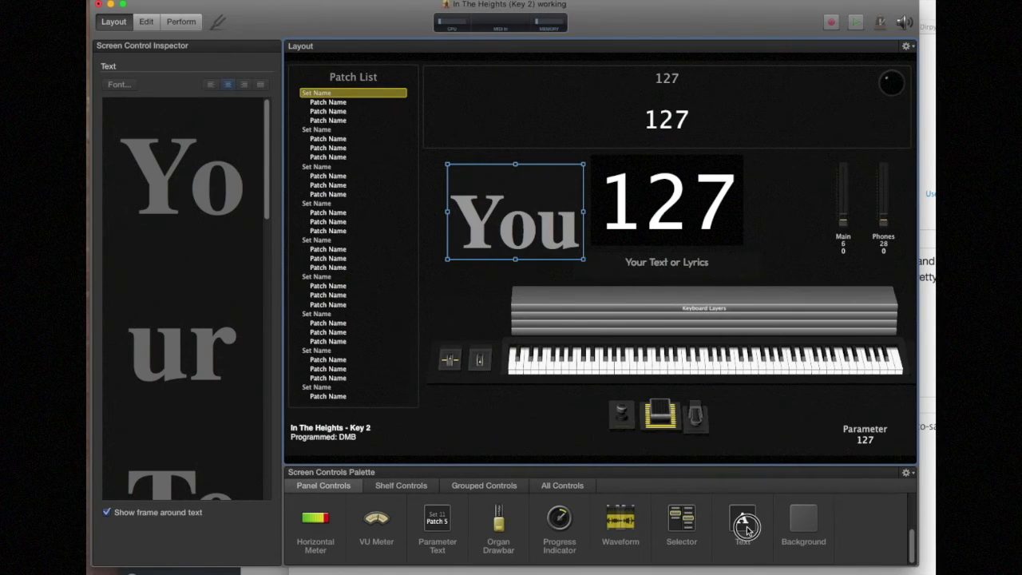
{"action": "mouse_move", "coordinate": [747, 528]}
{"action": "left_mouse_down"}
{"action": "mouse_move", "coordinate": [524, 260]}
{"action": "mouse_move", "coordinate": [742, 546]}
{"action": "left_mouse_up"}
Step: Back in Edit view, load the first Rhodes patch and select its text box showing 2
{"action": "left_click", "coordinate": [146, 22]}
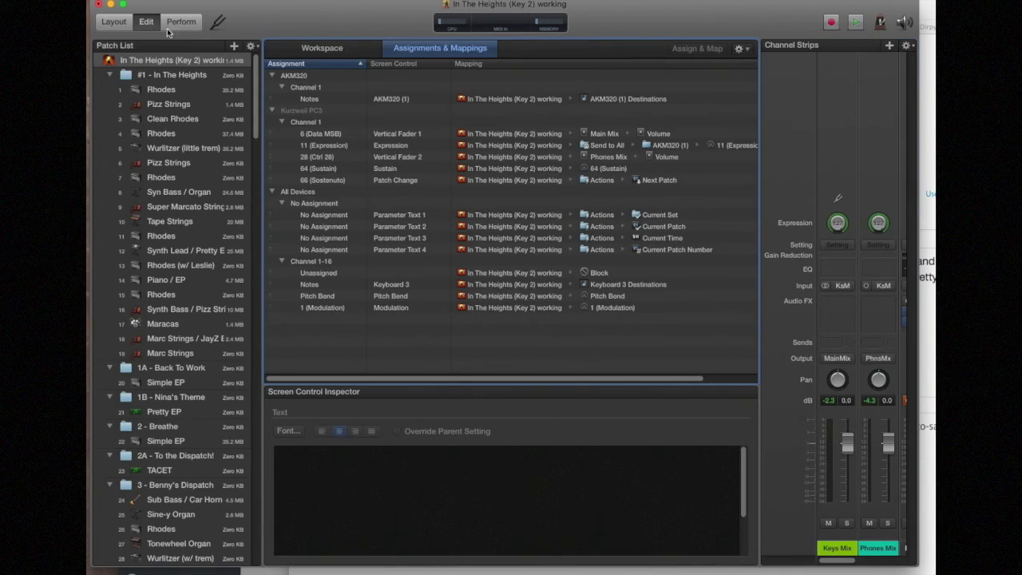
{"action": "left_click", "coordinate": [303, 51]}
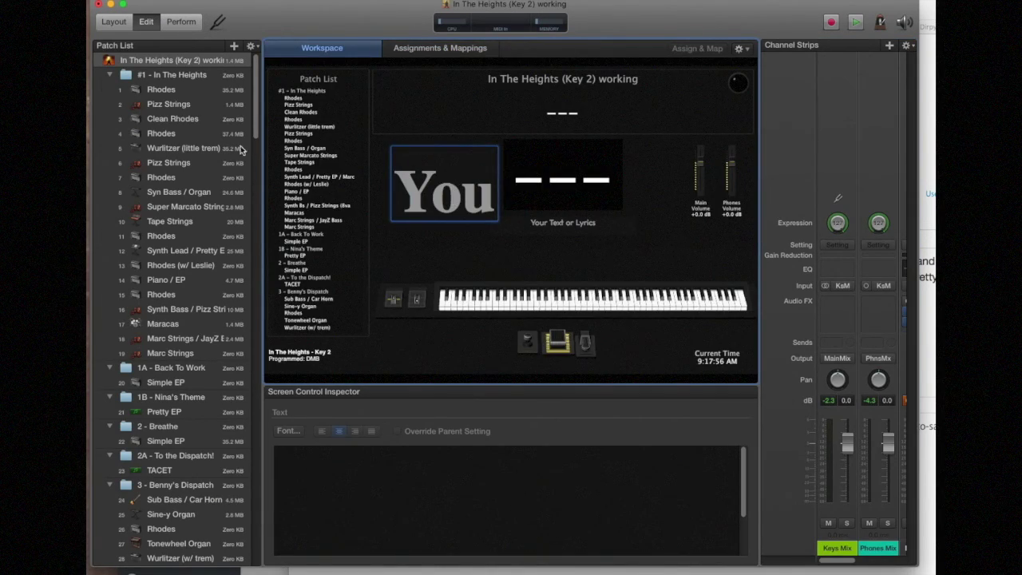
{"action": "left_click", "coordinate": [172, 90]}
{"action": "left_click", "coordinate": [446, 191]}
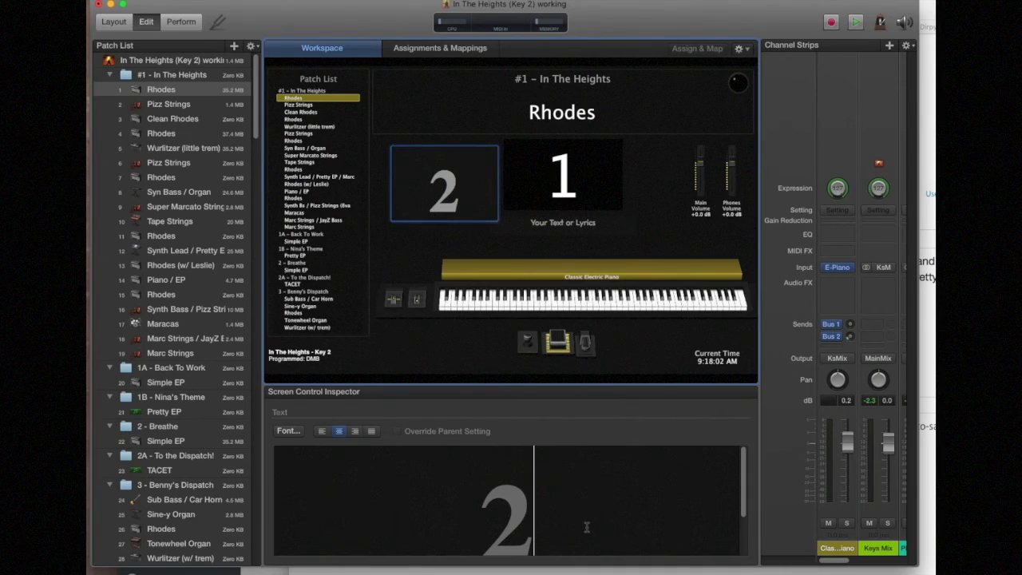
Step: Replace the Rhodes text box's contents with 005, after briefly trying 'You' and 2
{"action": "key", "text": "BackSpace"}
{"action": "type", "text": "You"}
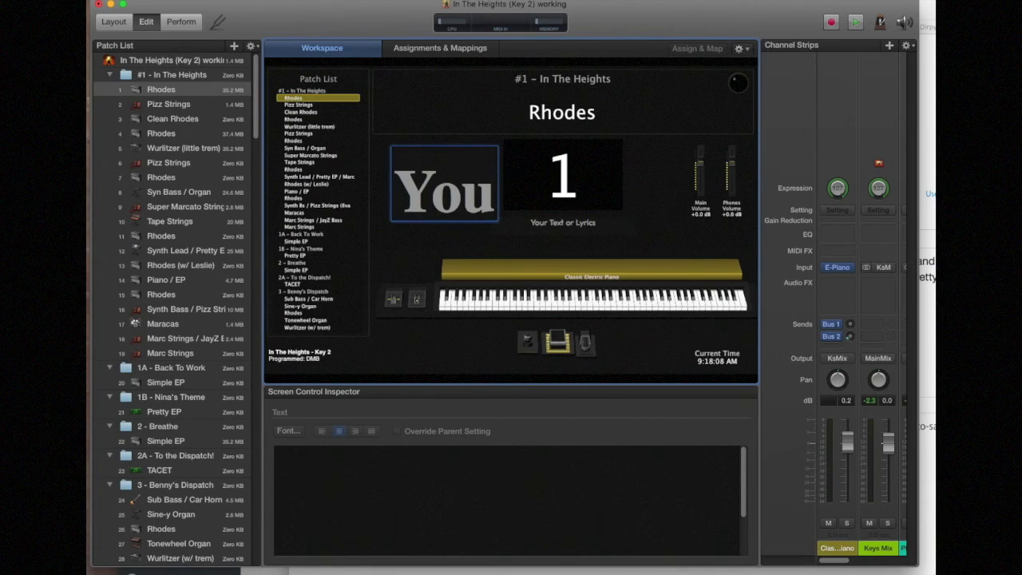
{"action": "key", "text": "BackSpace"}
{"action": "key", "text": "BackSpace"}
{"action": "key", "text": "BackSpace"}
{"action": "type", "text": "2"}
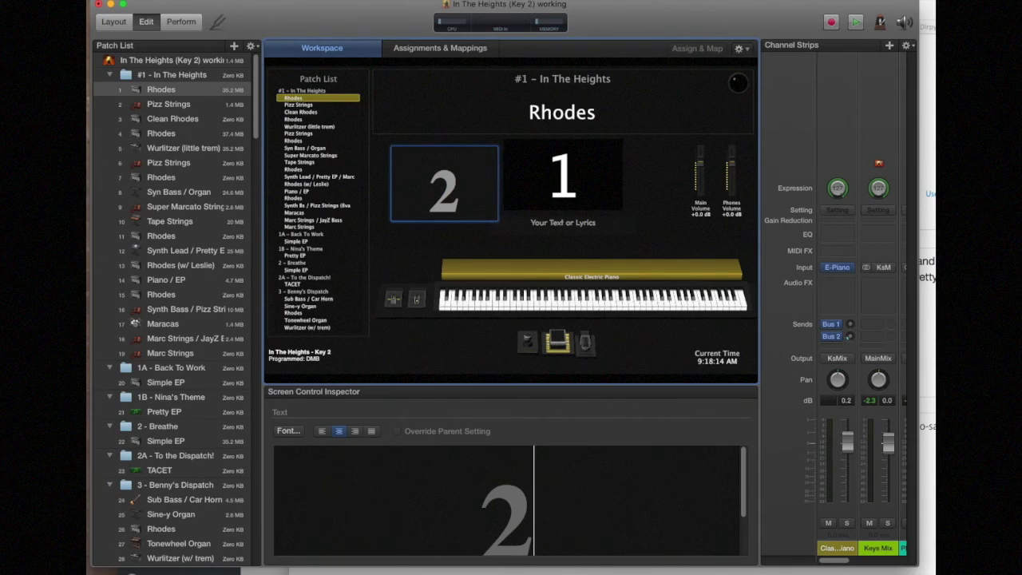
{"action": "key", "text": "BackSpace"}
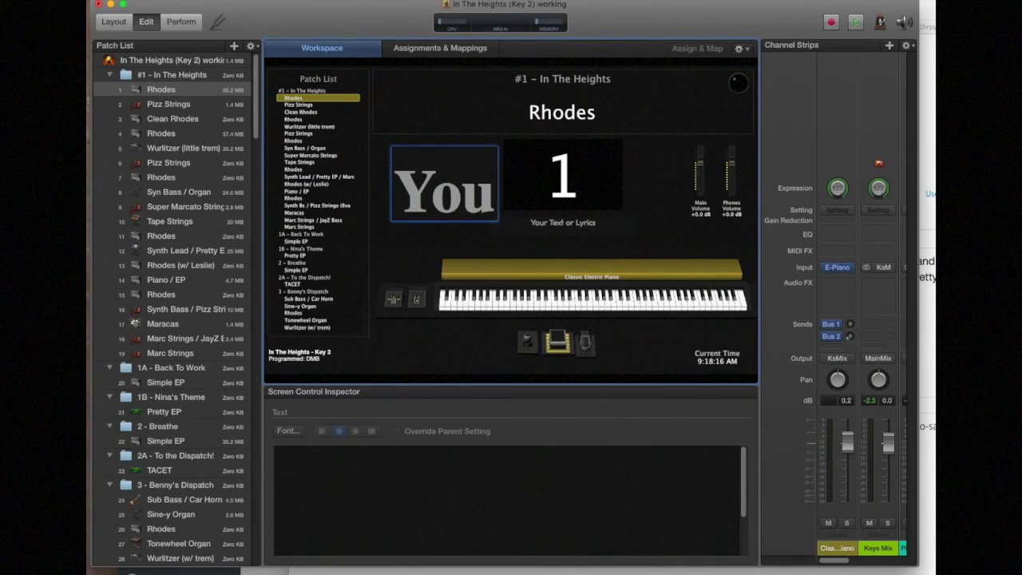
{"action": "type", "text": "005"}
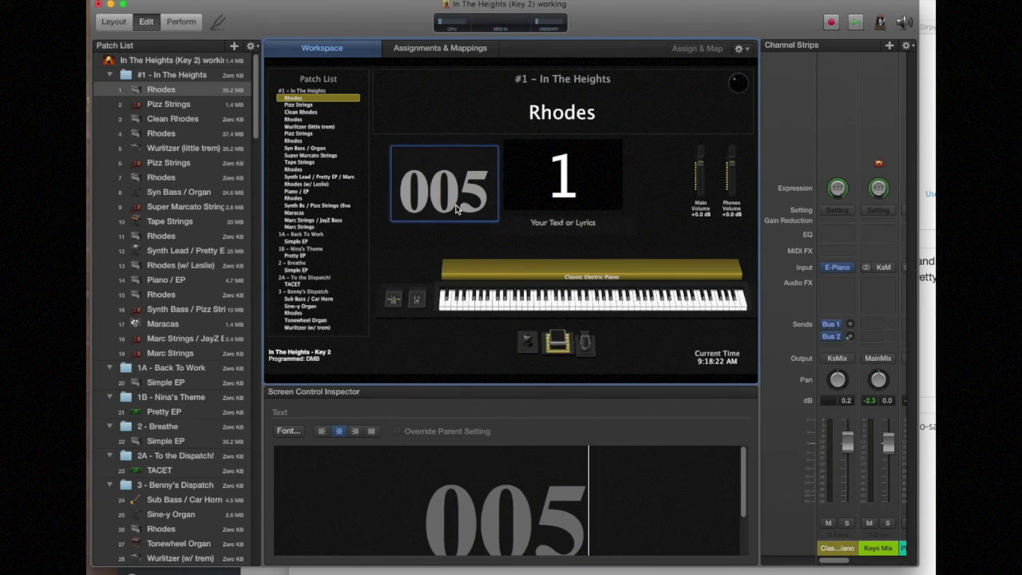
Step: Preview fonts on the 005 text, settle on Times New Roman, and close the Fonts panel
{"action": "left_click", "coordinate": [294, 431]}
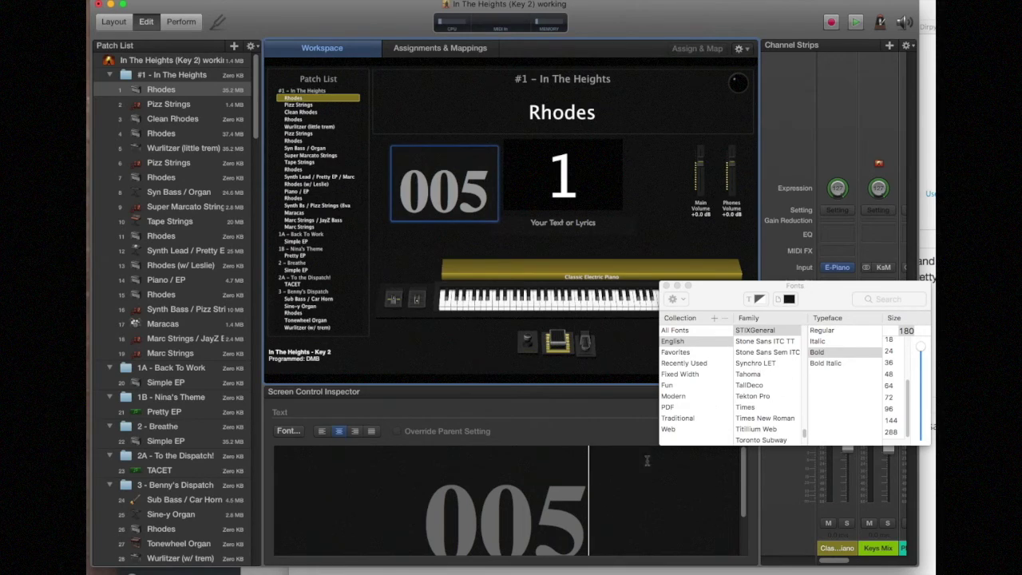
{"action": "left_click_drag", "start_coordinate": [623, 487], "coordinate": [367, 499]}
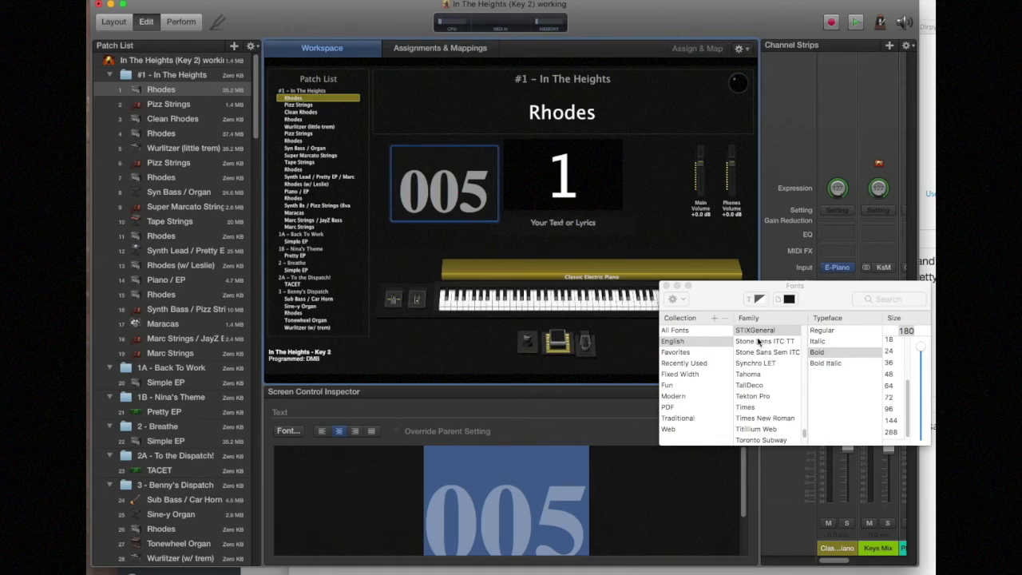
{"action": "left_click", "coordinate": [750, 385]}
{"action": "left_click", "coordinate": [745, 353]}
{"action": "left_click", "coordinate": [749, 396]}
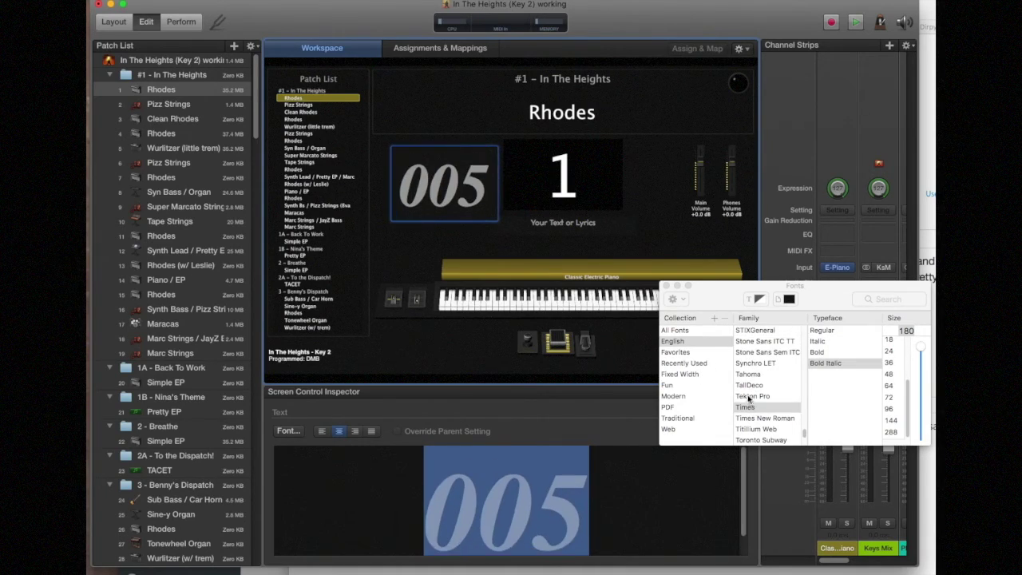
{"action": "left_click", "coordinate": [749, 364]}
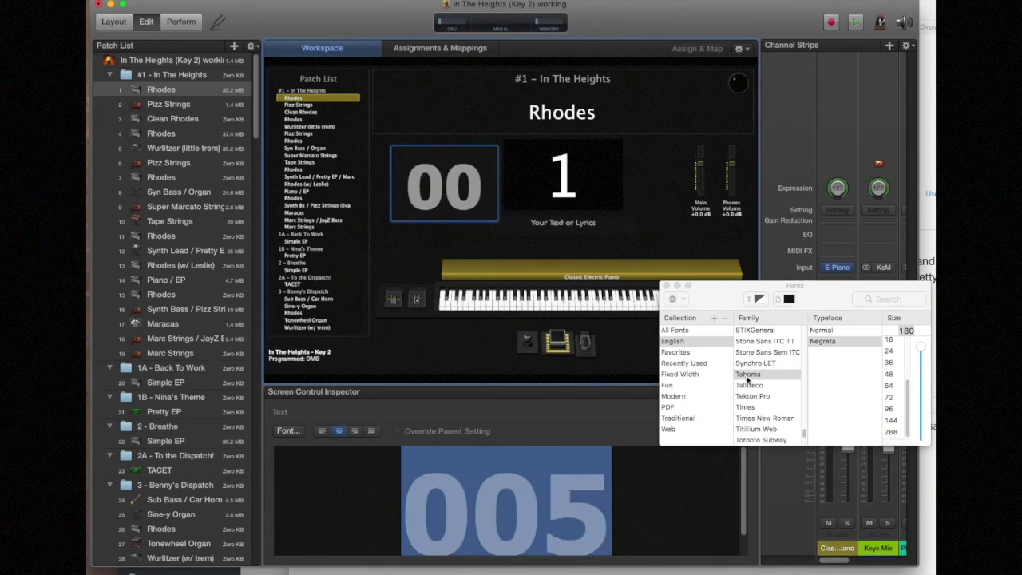
{"action": "left_click", "coordinate": [758, 418]}
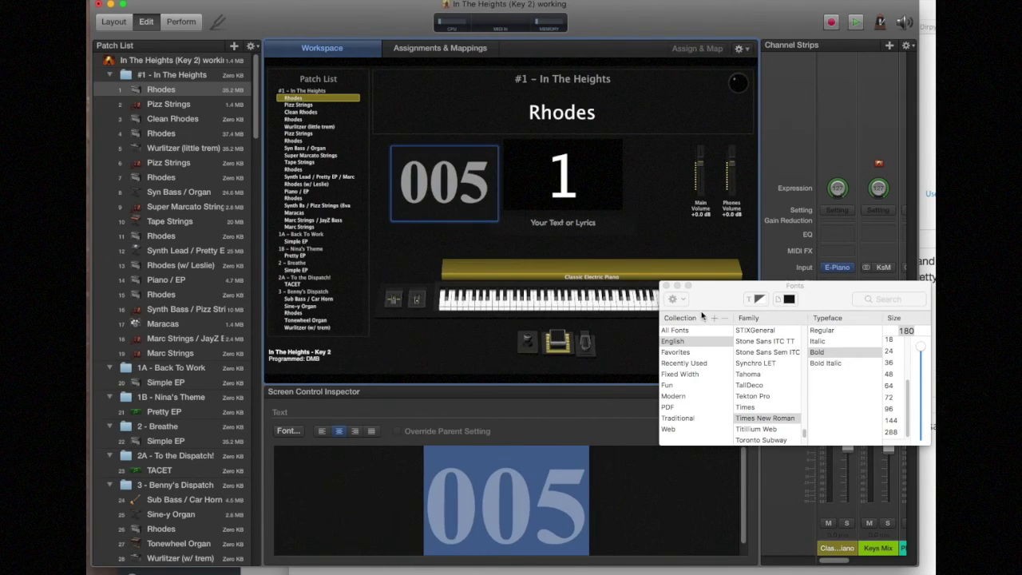
{"action": "left_click", "coordinate": [667, 285]}
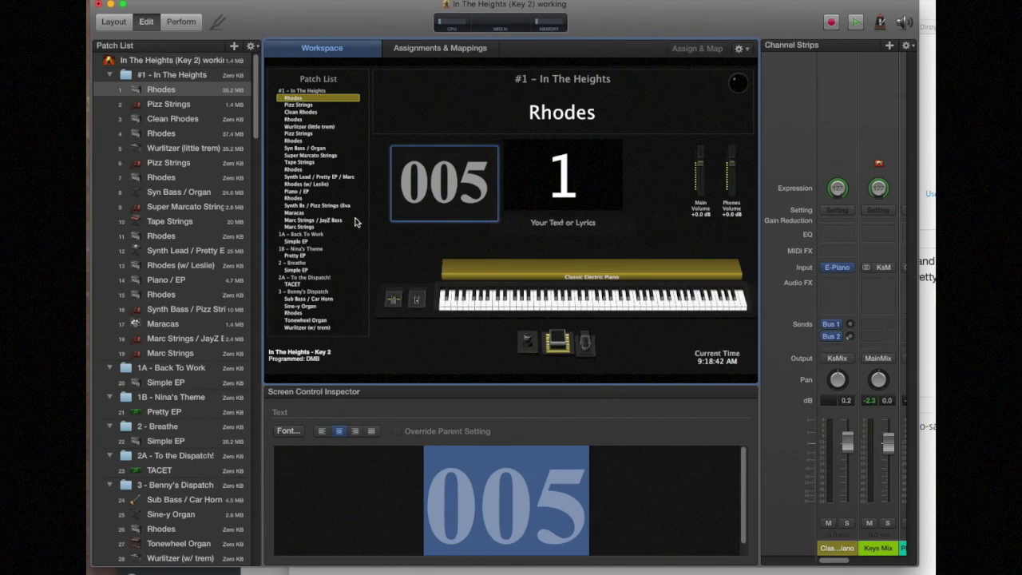
Step: Set the Pizz Strings patch's text box to 010
{"action": "left_click", "coordinate": [161, 104]}
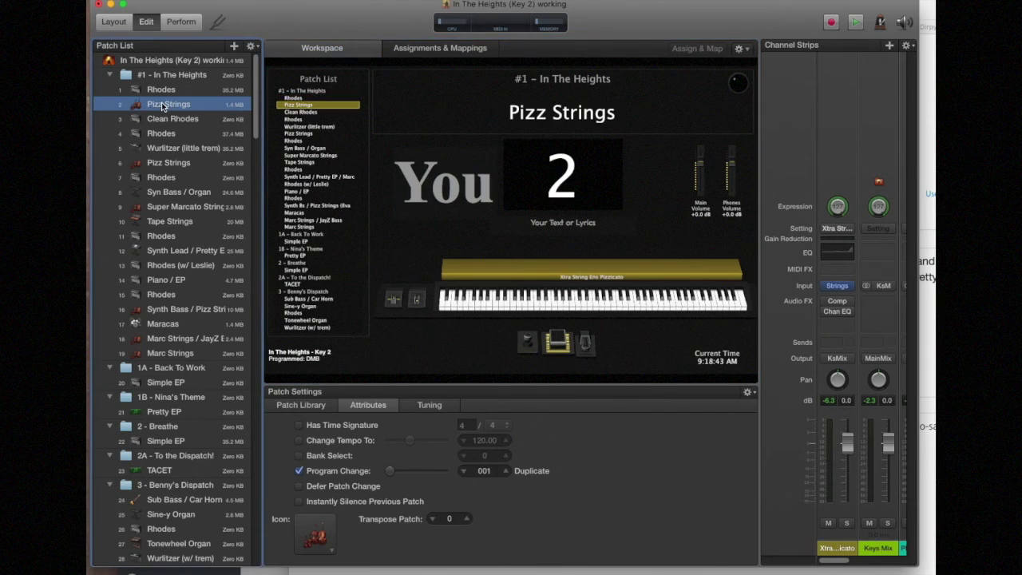
{"action": "left_click", "coordinate": [440, 191]}
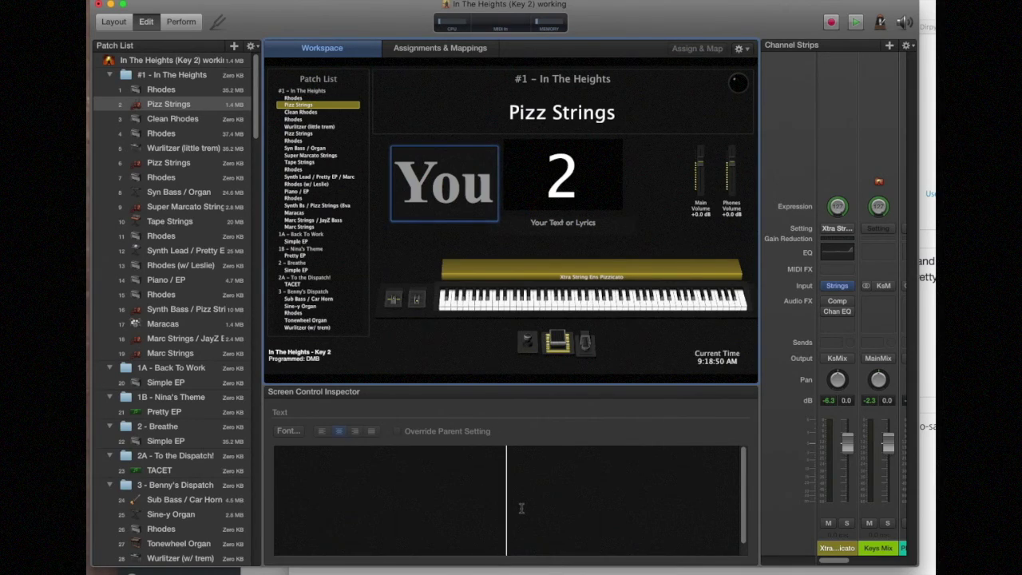
{"action": "type", "text": "00"}
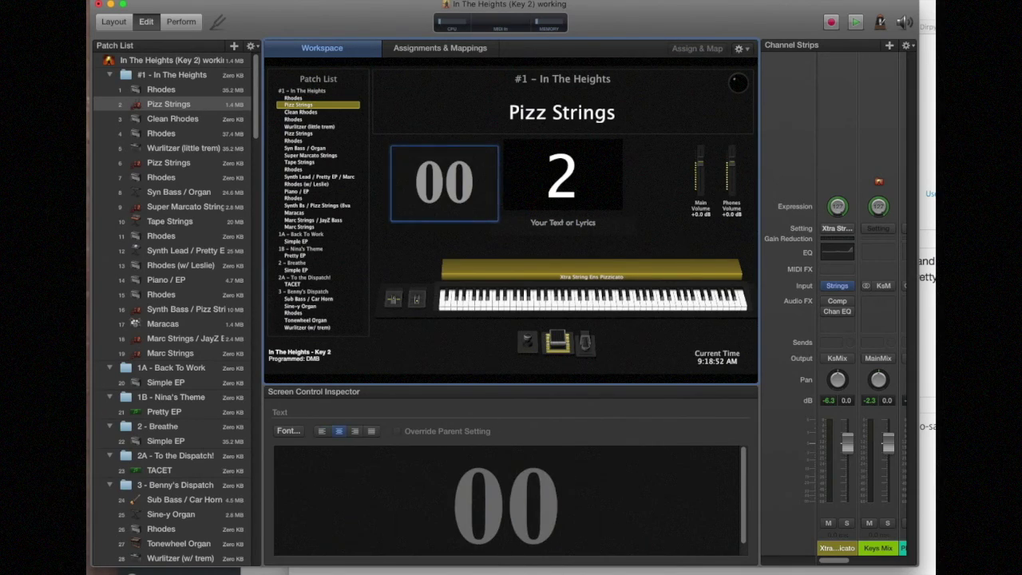
{"action": "key", "text": "BackSpace"}
{"action": "type", "text": "10"}
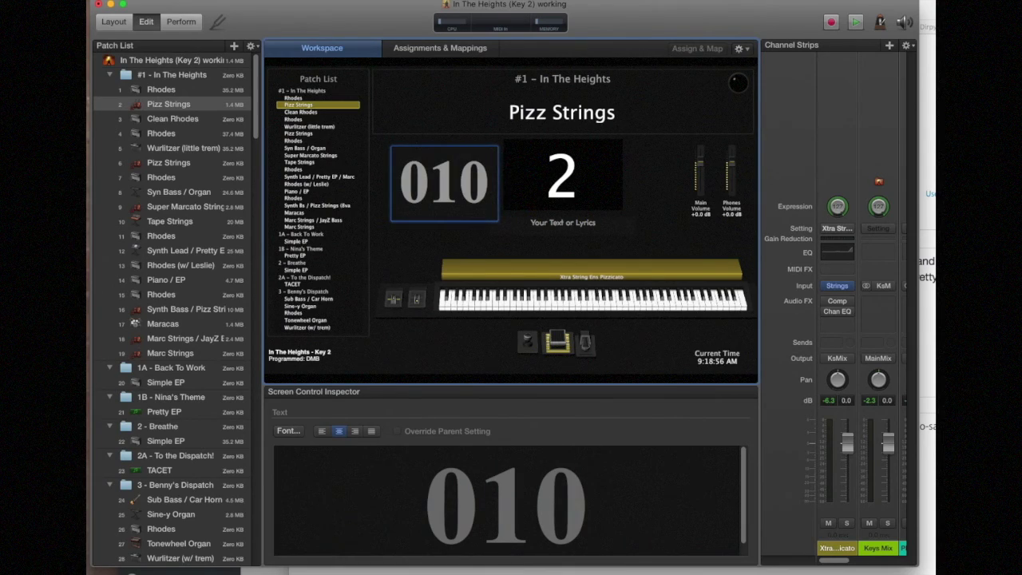
Step: Set Clean Rhodes's text box to 020 and the fourth-patch Rhodes to 025
{"action": "left_click", "coordinate": [186, 119]}
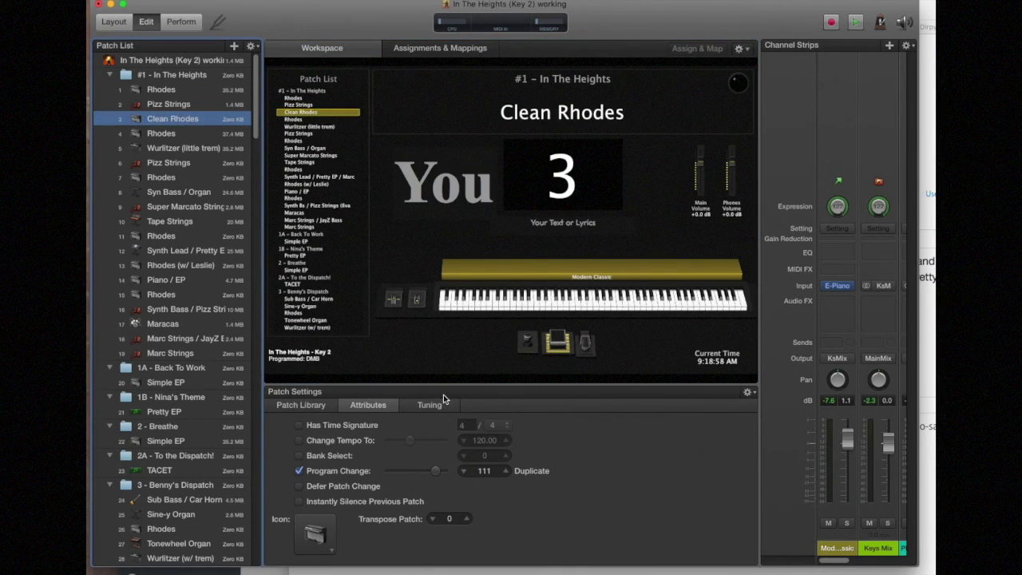
{"action": "left_click", "coordinate": [412, 177]}
{"action": "left_click", "coordinate": [494, 504]}
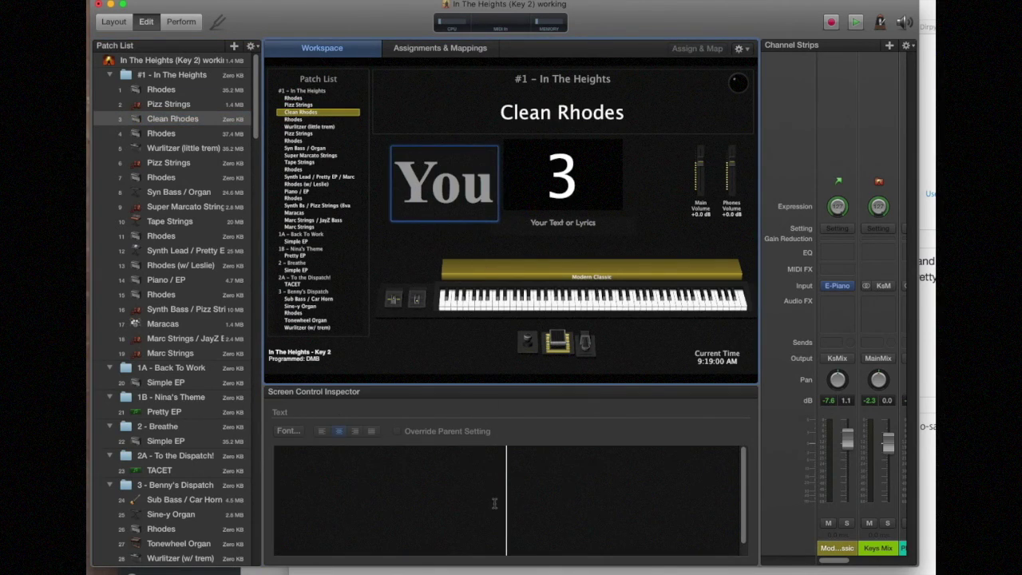
{"action": "type", "text": "020"}
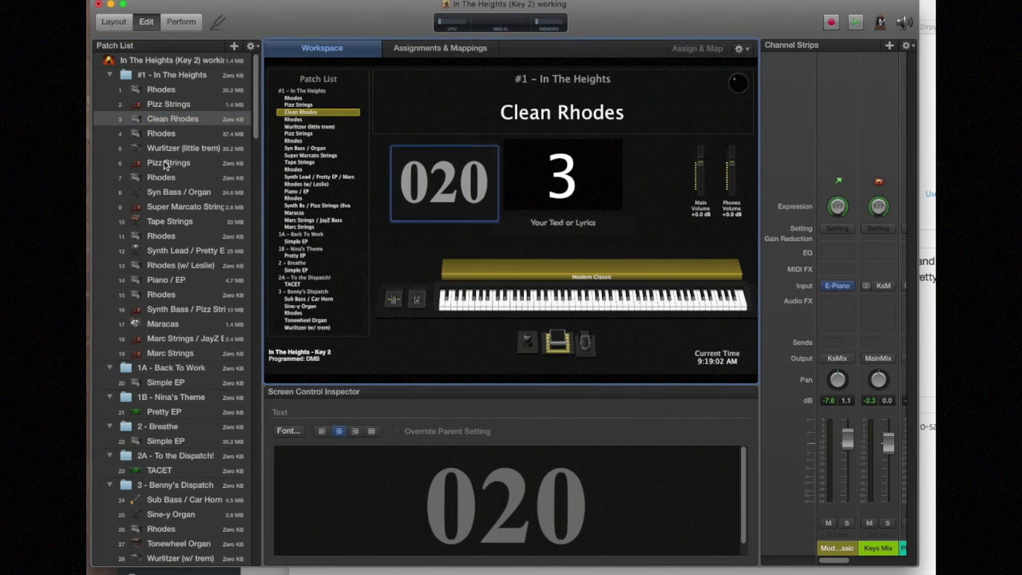
{"action": "left_click", "coordinate": [165, 136]}
{"action": "left_click", "coordinate": [435, 208]}
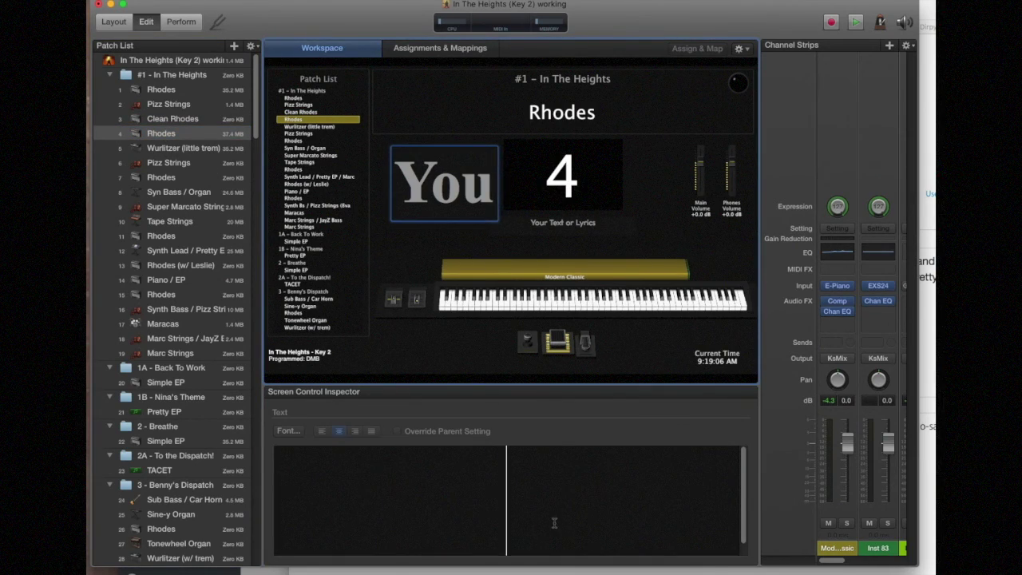
{"action": "type", "text": "025"}
Step: Step through the patches to verify their numbers, ending on the first Rhodes
{"action": "left_click", "coordinate": [436, 377]}
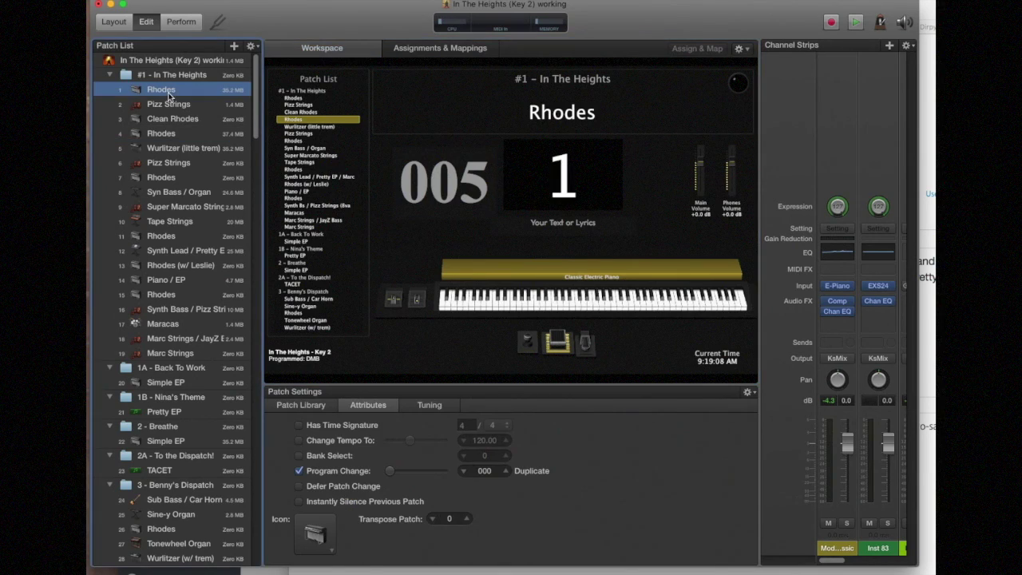
{"action": "left_click", "coordinate": [527, 343]}
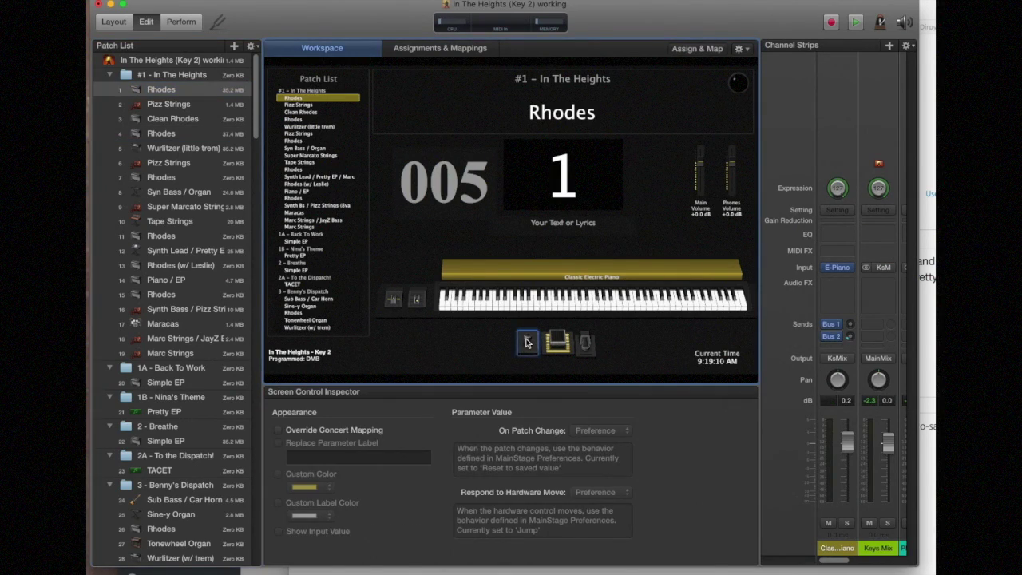
{"action": "key", "text": "Down"}
{"action": "key", "text": "Down"}
{"action": "key", "text": "Down"}
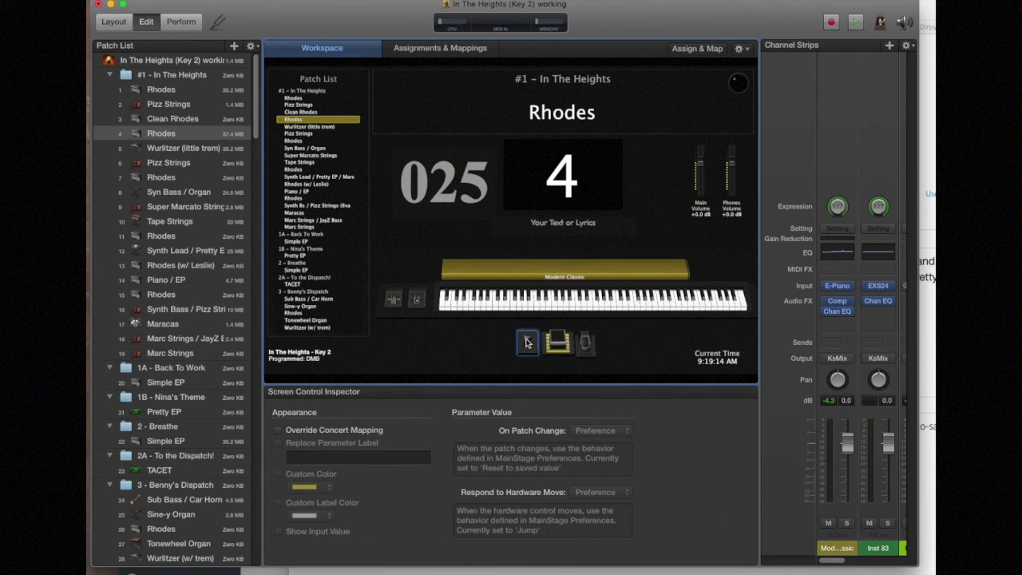
{"action": "key", "text": "Down"}
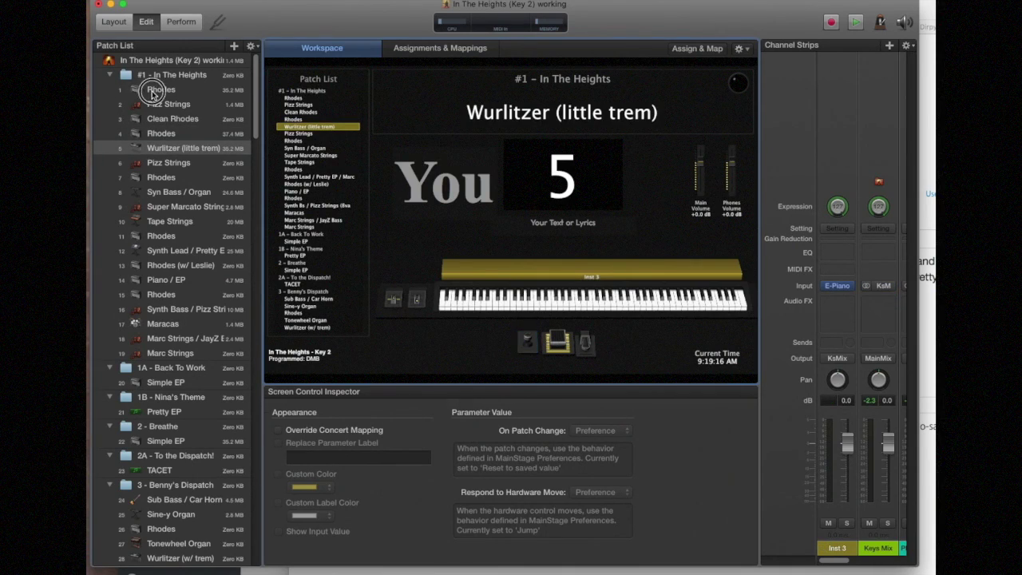
{"action": "left_click", "coordinate": [153, 91]}
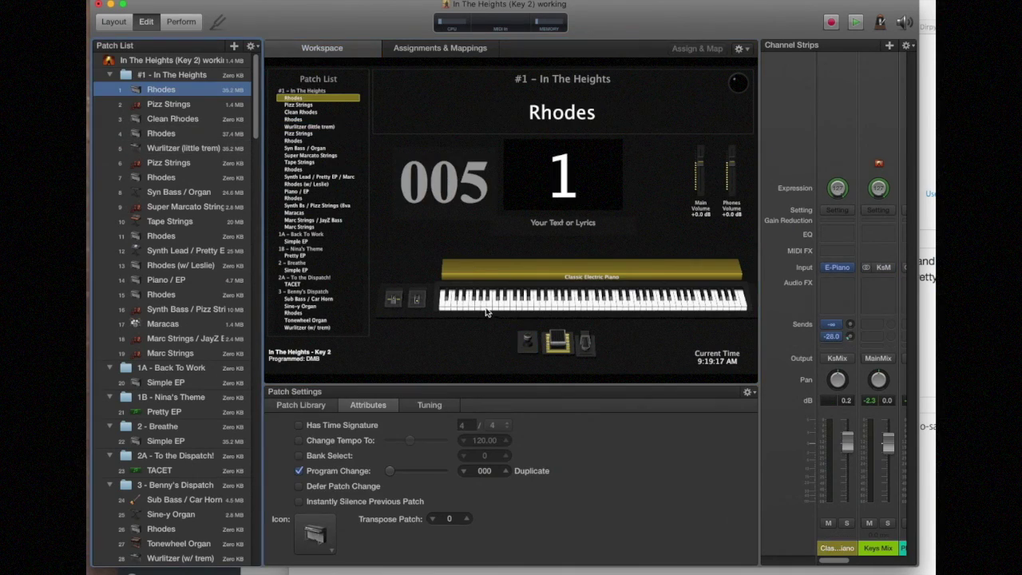
Step: In Layout, delete the 127 patch number display and move the custom text box to the centre
{"action": "left_click", "coordinate": [114, 22]}
{"action": "left_click", "coordinate": [677, 208]}
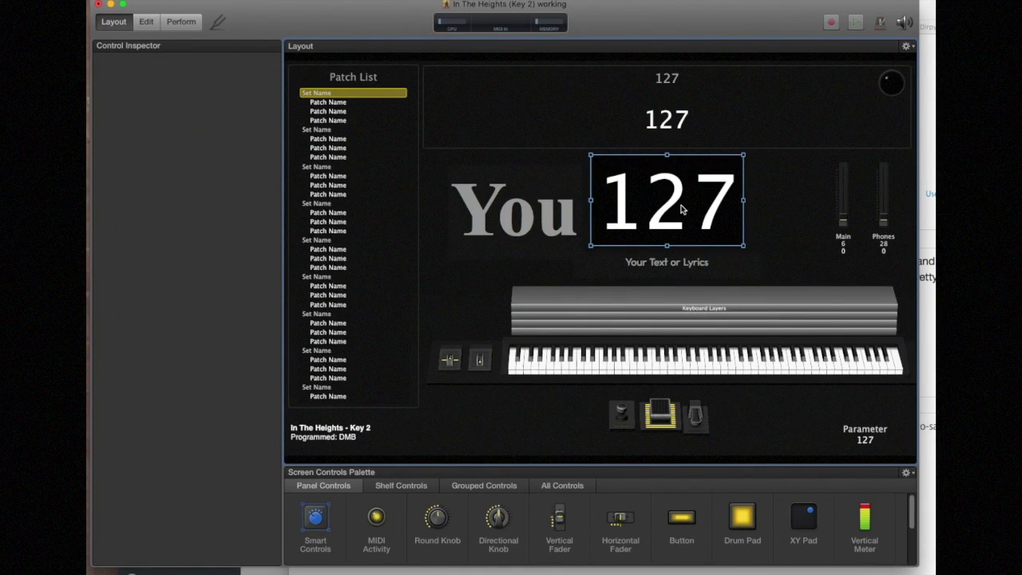
{"action": "key", "text": "Delete"}
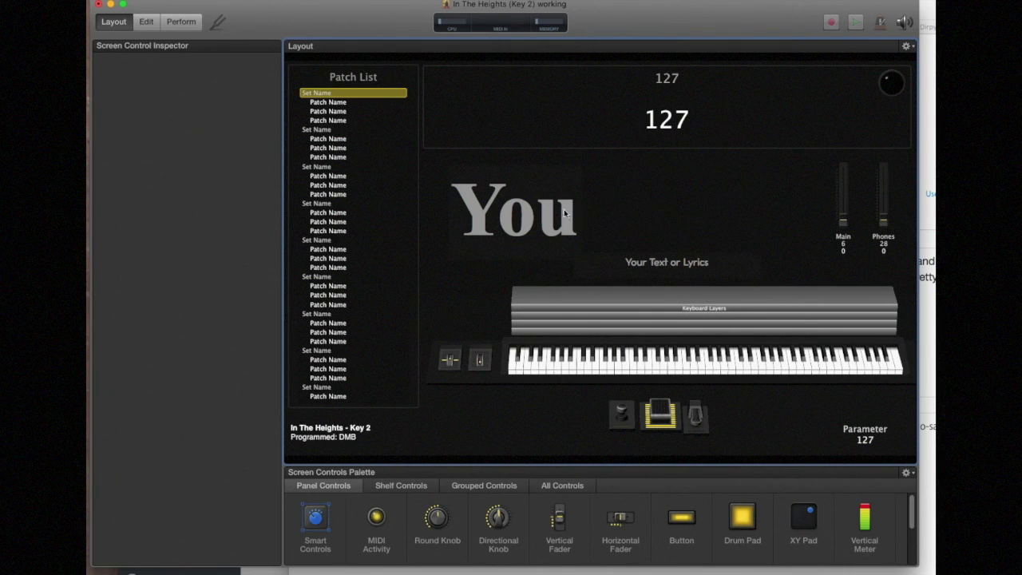
{"action": "left_click_drag", "start_coordinate": [547, 214], "coordinate": [700, 206]}
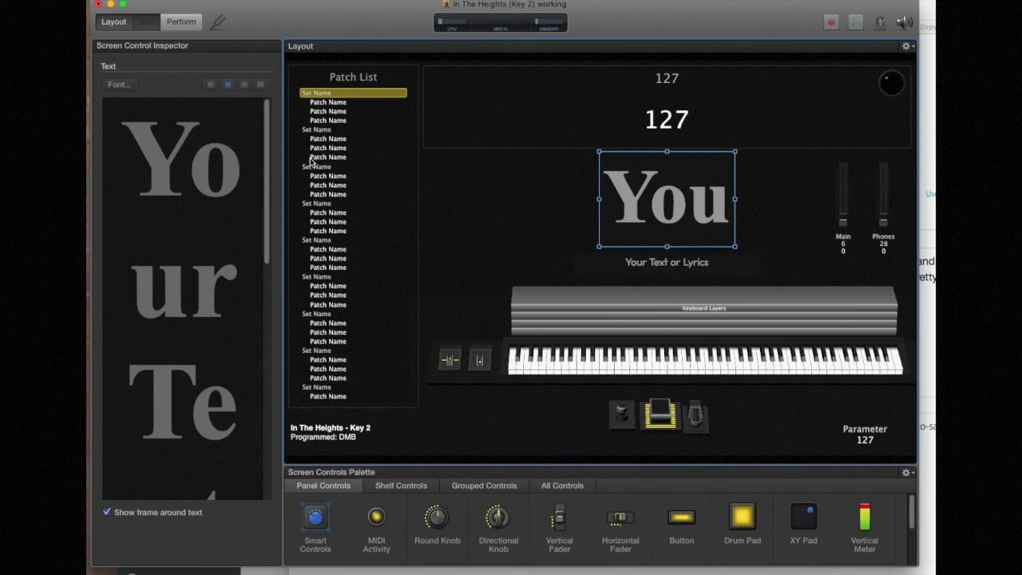
Step: Back in Edit, step through patches to confirm Clean Rhodes shows 020 and fourth Rhodes 025
{"action": "left_click", "coordinate": [147, 22]}
{"action": "left_click", "coordinate": [534, 343]}
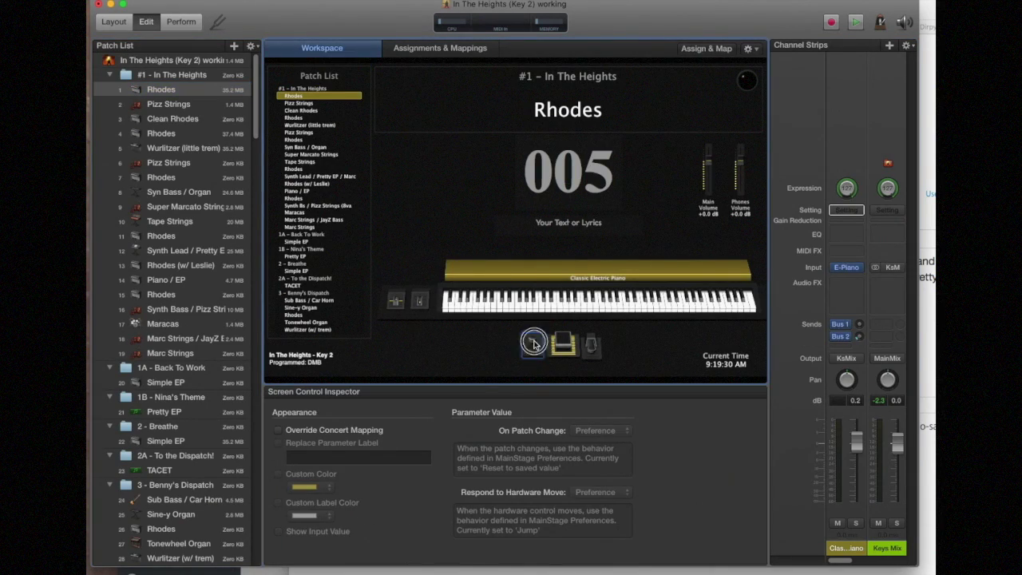
{"action": "key", "text": "Down"}
{"action": "key", "text": "Down"}
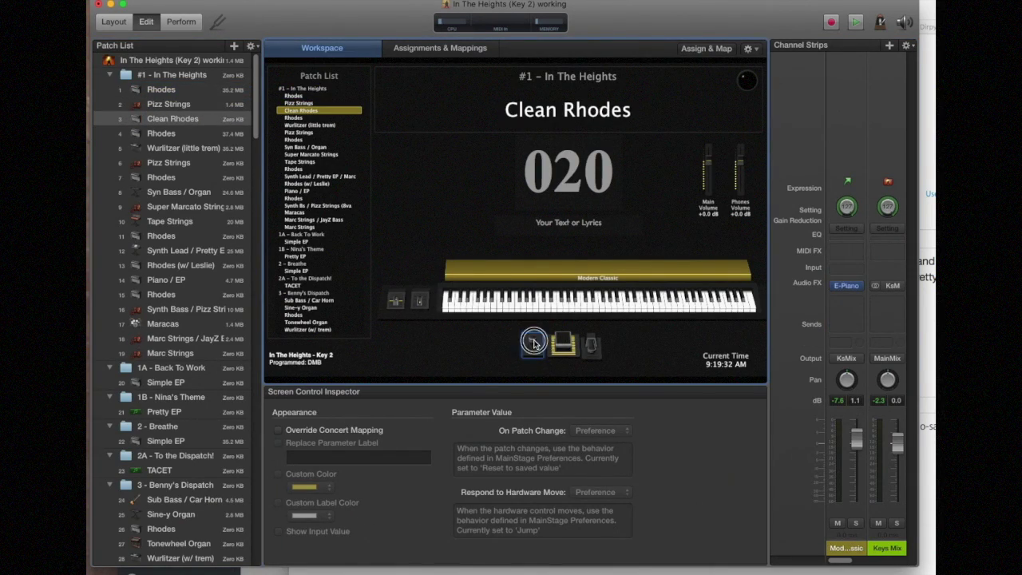
{"action": "left_click", "coordinate": [532, 342]}
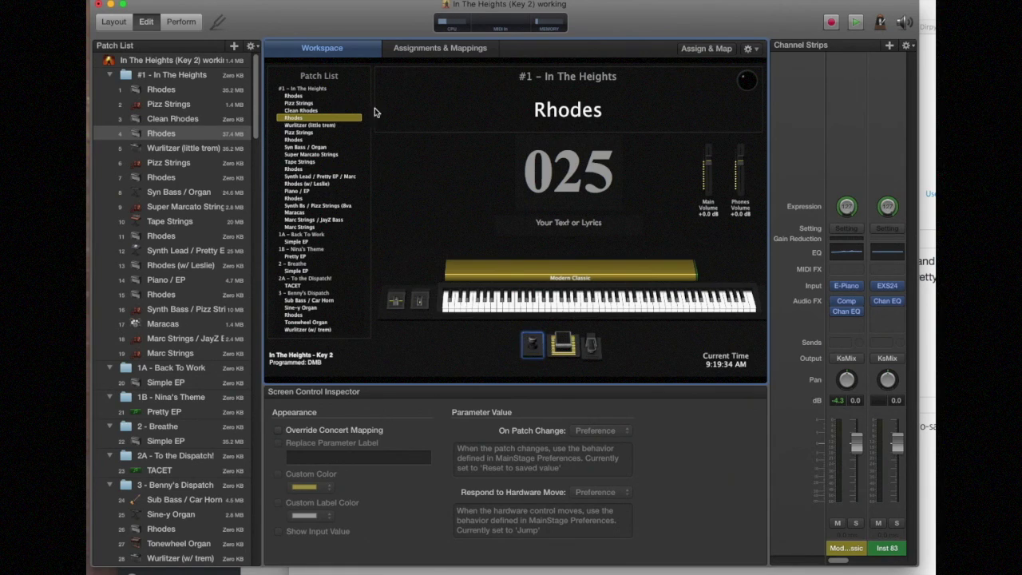
{"action": "left_click_drag", "start_coordinate": [350, 20], "coordinate": [354, 3]}
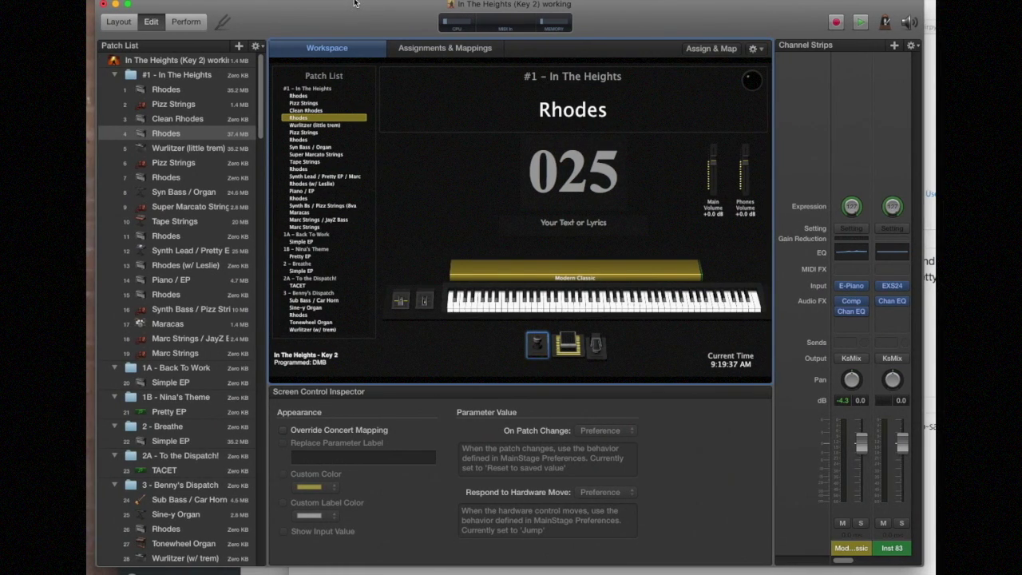